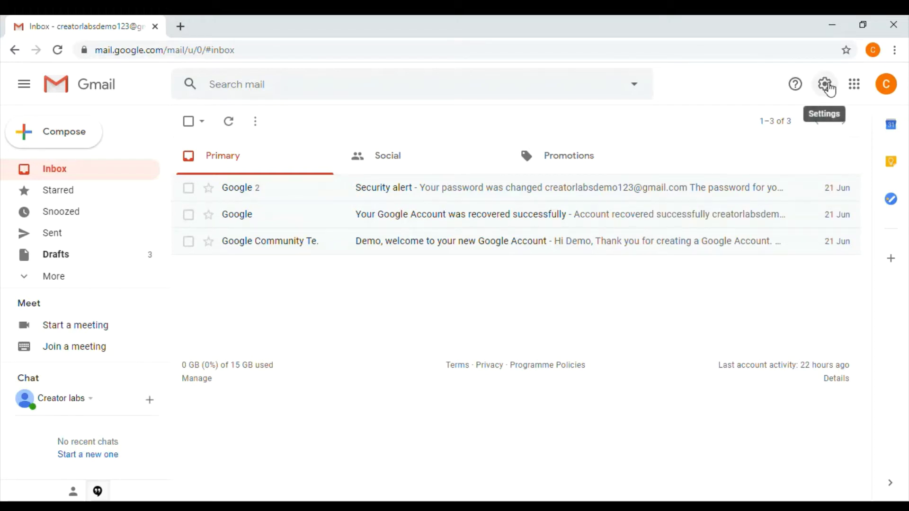
# Step: Open the Quick settings panel from the gear icon beside the inbox
pyautogui.click(829, 89)
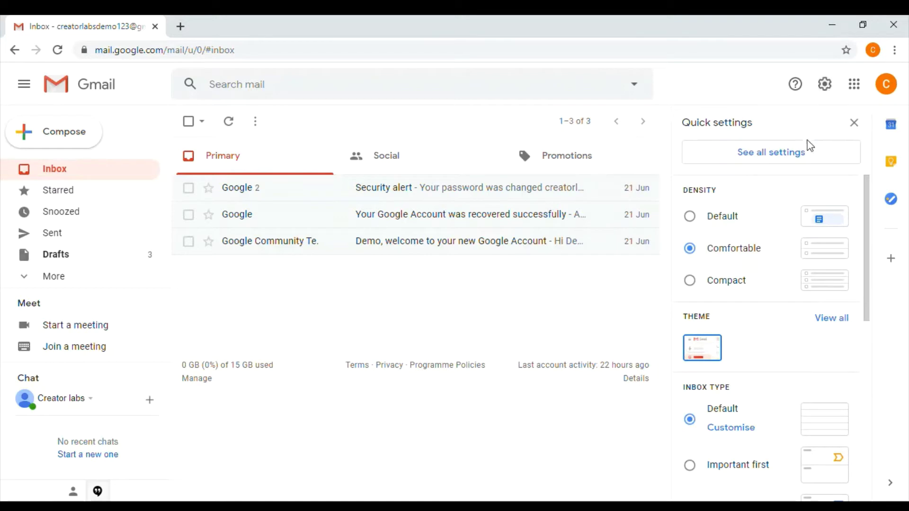
# Step: Go to the full General settings page and bring the Signature section into view
pyautogui.click(807, 160)
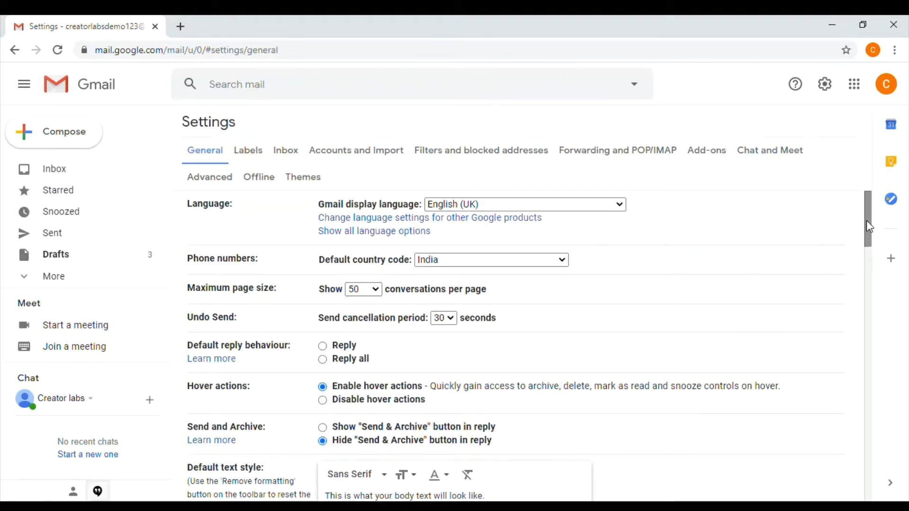
pyautogui.moveTo(870, 227)
pyautogui.mouseDown()
pyautogui.moveTo(870, 364)
pyautogui.moveTo(903, 475)
pyautogui.moveTo(900, 494)
pyautogui.moveTo(790, 378)
pyautogui.mouseUp()
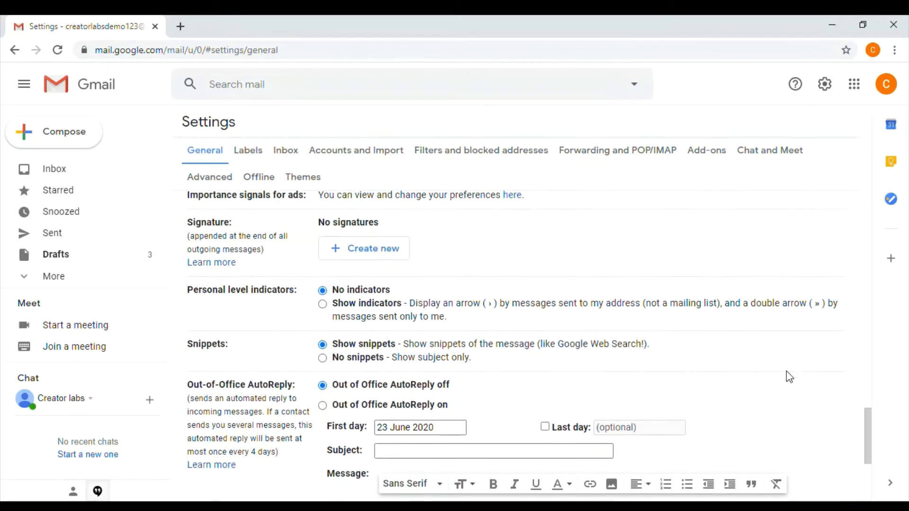
# Step: Create a new empty signature named 'New Email'
pyautogui.click(378, 258)
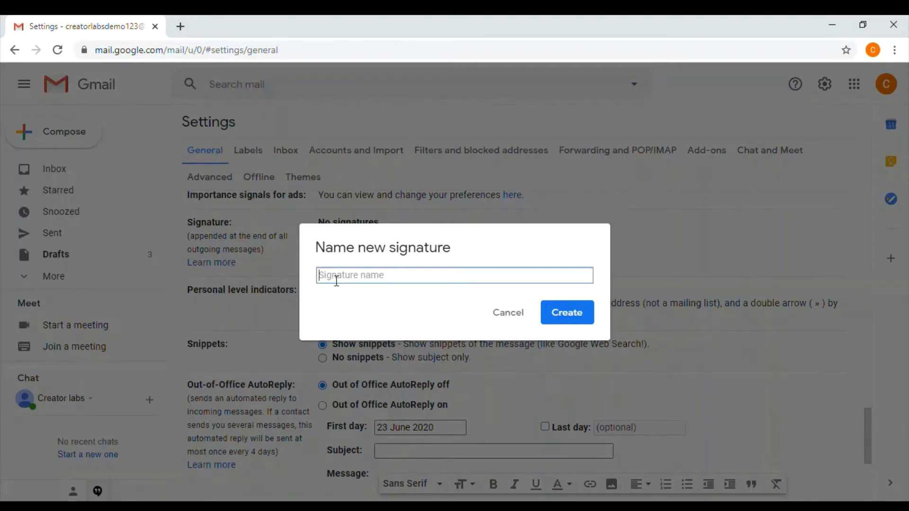
pyautogui.write('New Email')
pyautogui.click(578, 319)
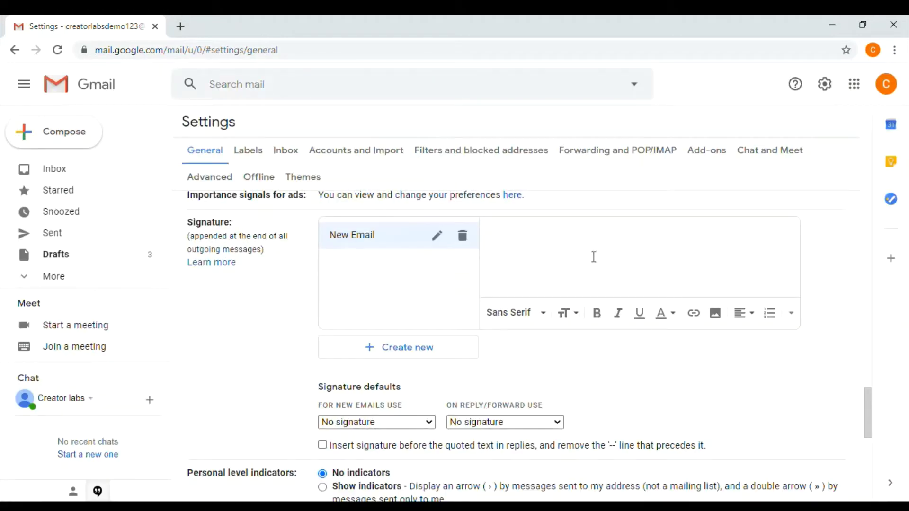
# Step: Write 'Regards' plus the sender's name and Creator Labs, and make the text Large
pyautogui.write('Regards ')
pyautogui.write('Nik Crea')
pyautogui.write('tor Labs')
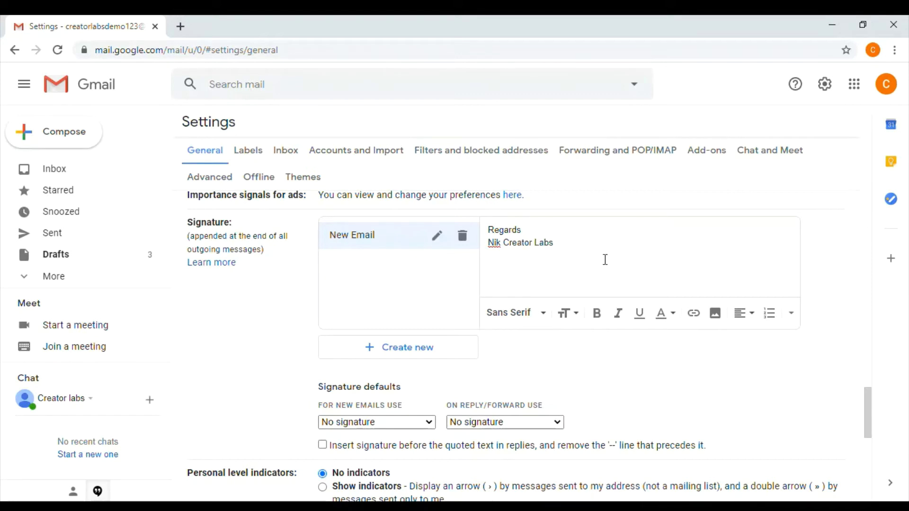
pyautogui.moveTo(555, 243)
pyautogui.mouseDown()
pyautogui.moveTo(509, 243)
pyautogui.moveTo(489, 230)
pyautogui.mouseUp()
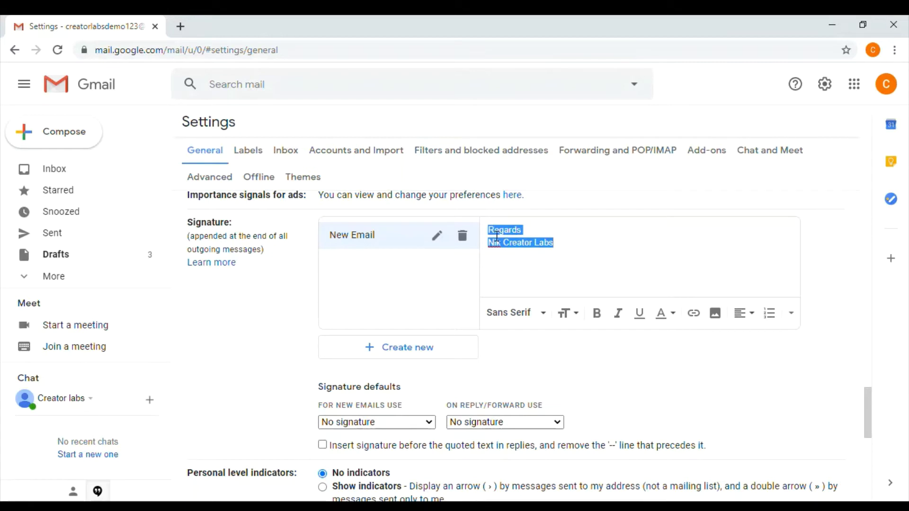
pyautogui.click(525, 318)
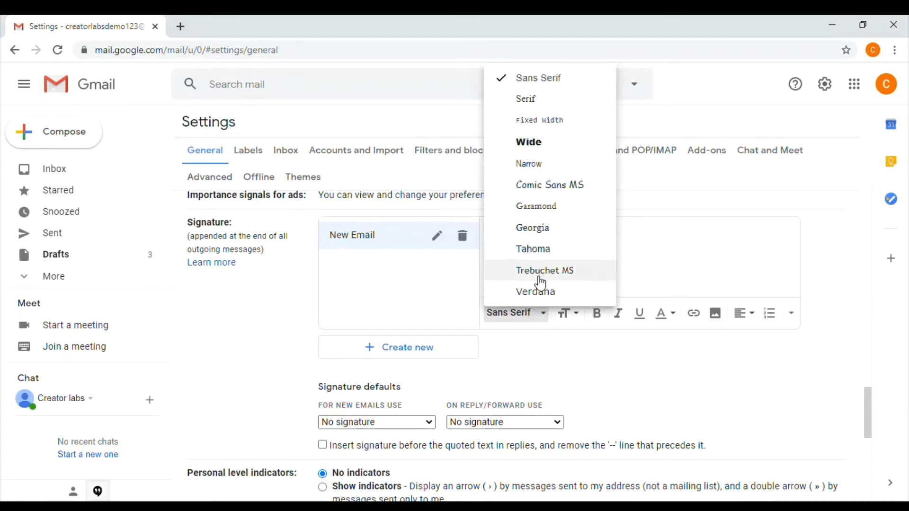
pyautogui.click(681, 251)
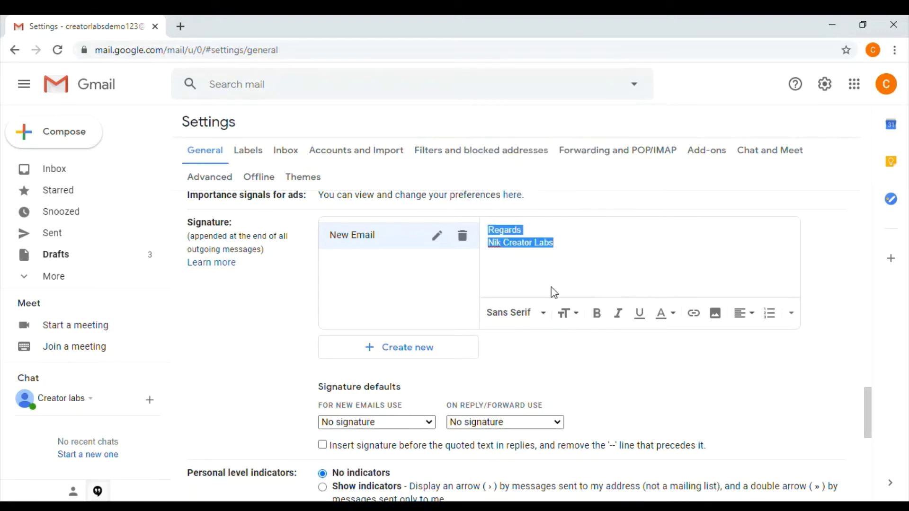
pyautogui.click(568, 314)
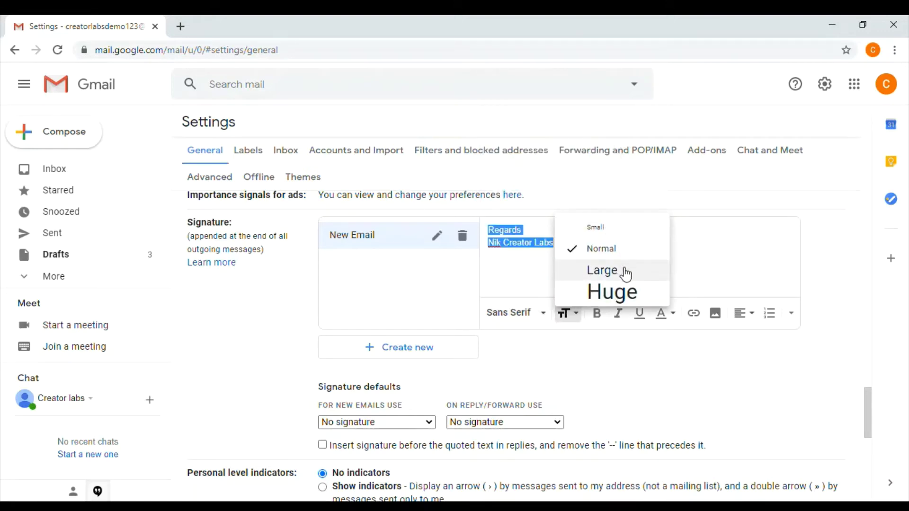
pyautogui.click(635, 296)
pyautogui.click(690, 272)
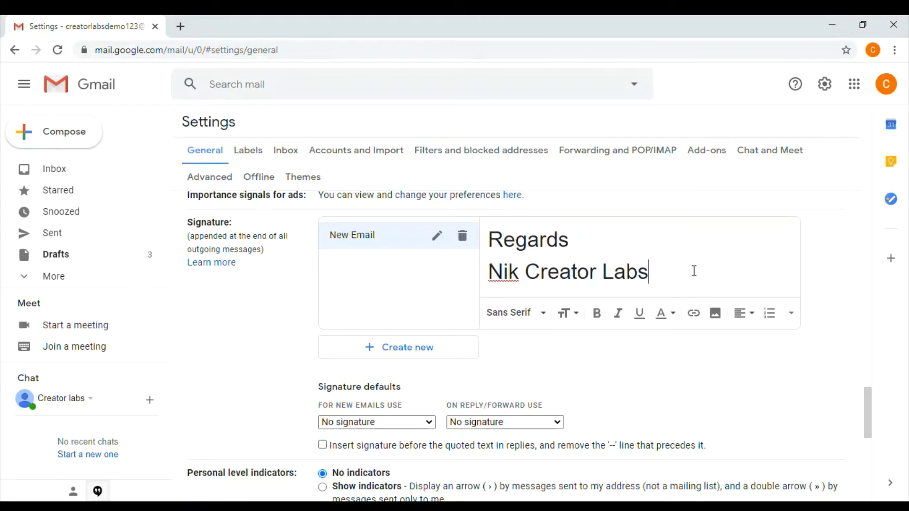
pyautogui.click(696, 316)
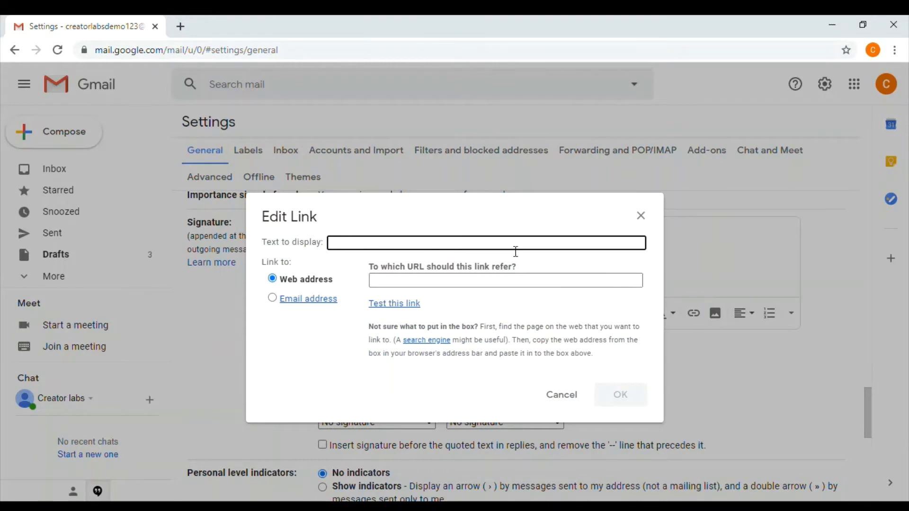
pyautogui.click(499, 286)
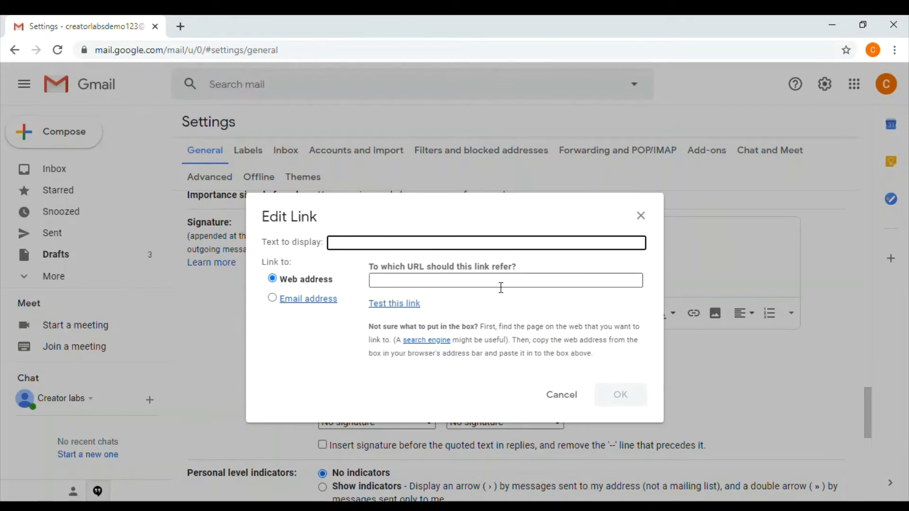
pyautogui.click(502, 288)
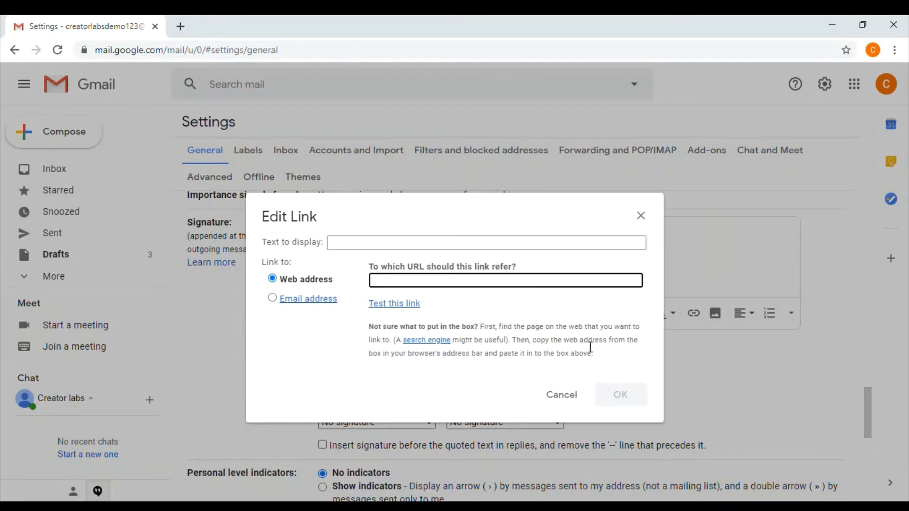
pyautogui.click(641, 216)
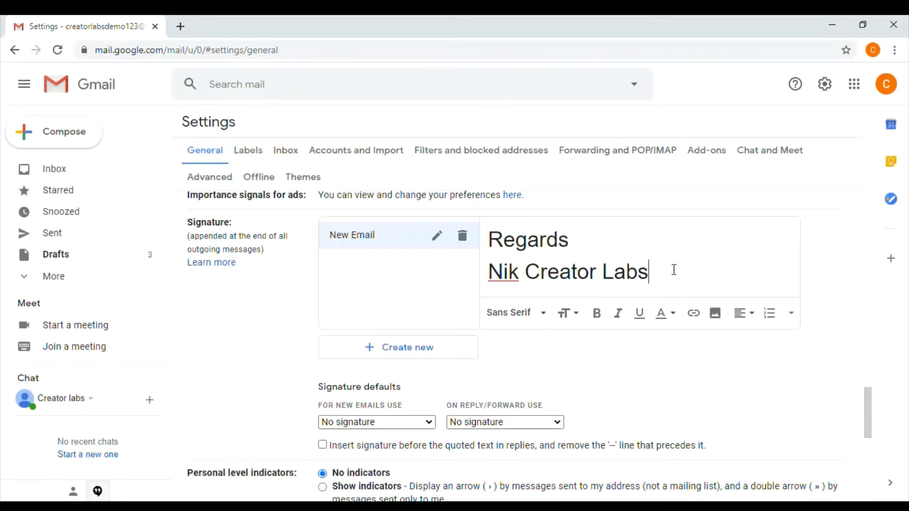
pyautogui.click(692, 272)
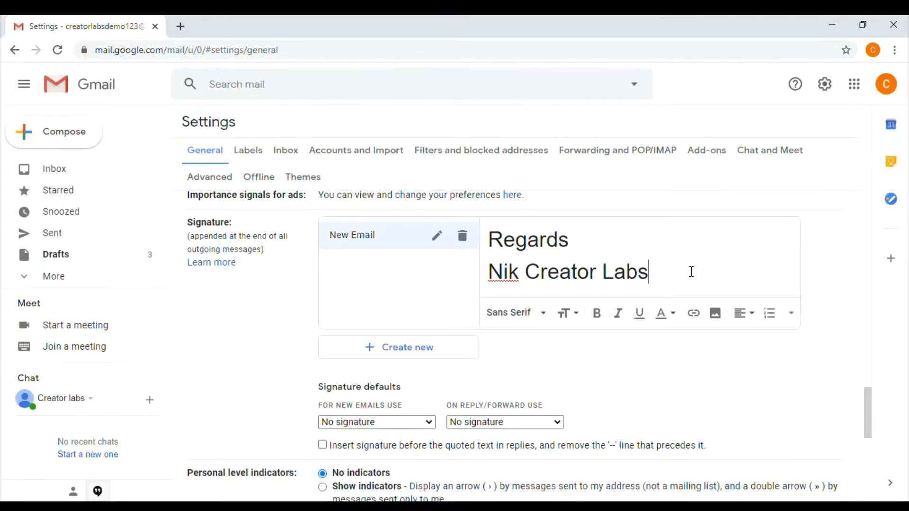
# Step: Look at the insert-image upload option, then close it without adding an image
pyautogui.click(719, 316)
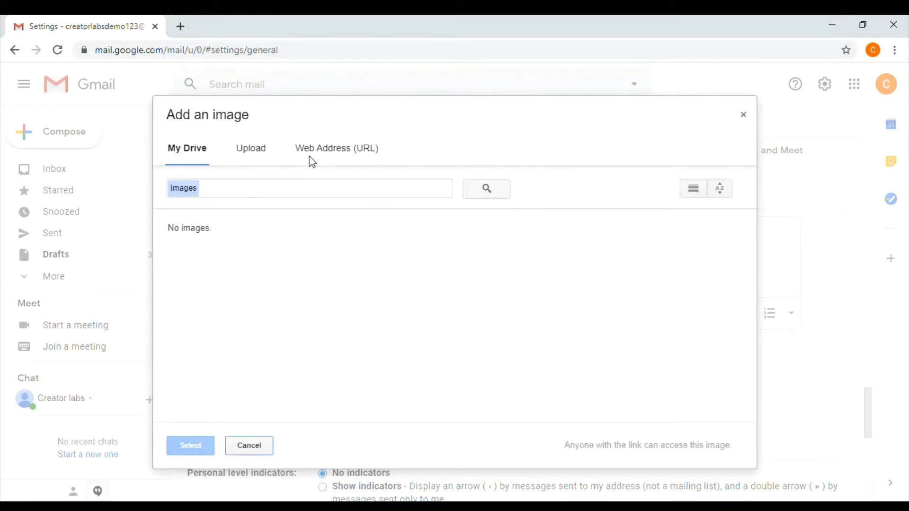
pyautogui.click(263, 152)
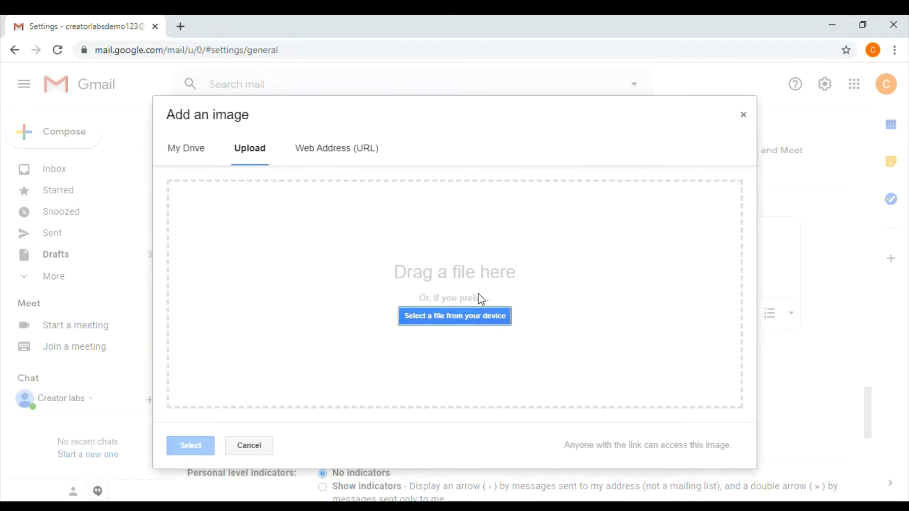
pyautogui.click(256, 447)
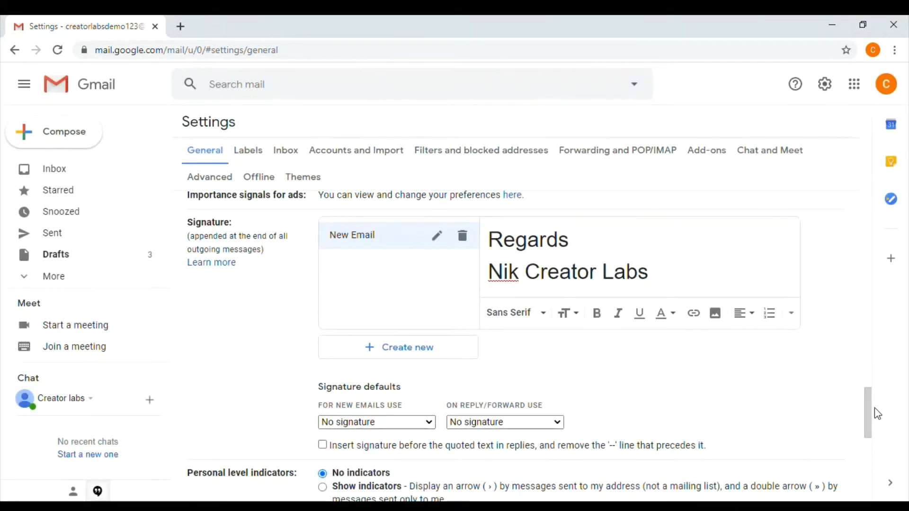
# Step: Choose 'New Email' as the default signature under 'For new emails use'
pyautogui.moveTo(870, 410); pyautogui.dragTo(869, 417)
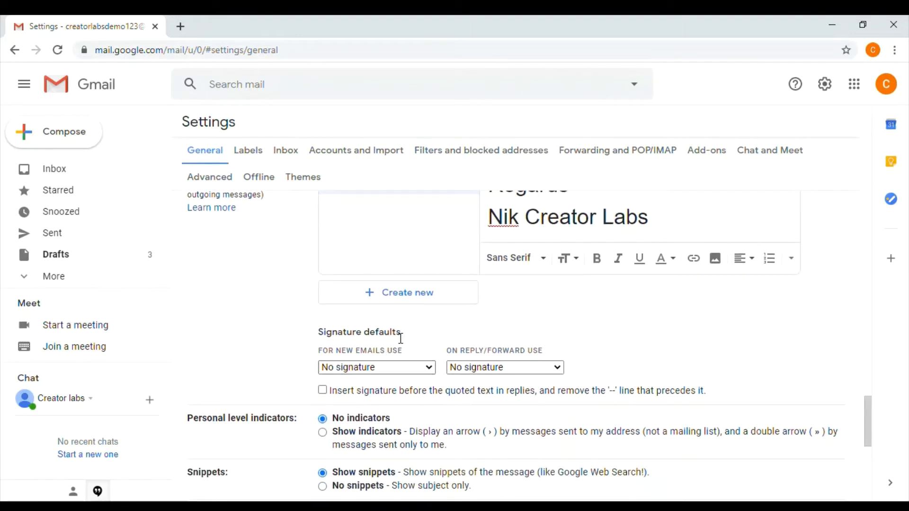
pyautogui.moveTo(397, 334); pyautogui.dragTo(343, 336)
pyautogui.click(343, 336)
pyautogui.click(388, 394)
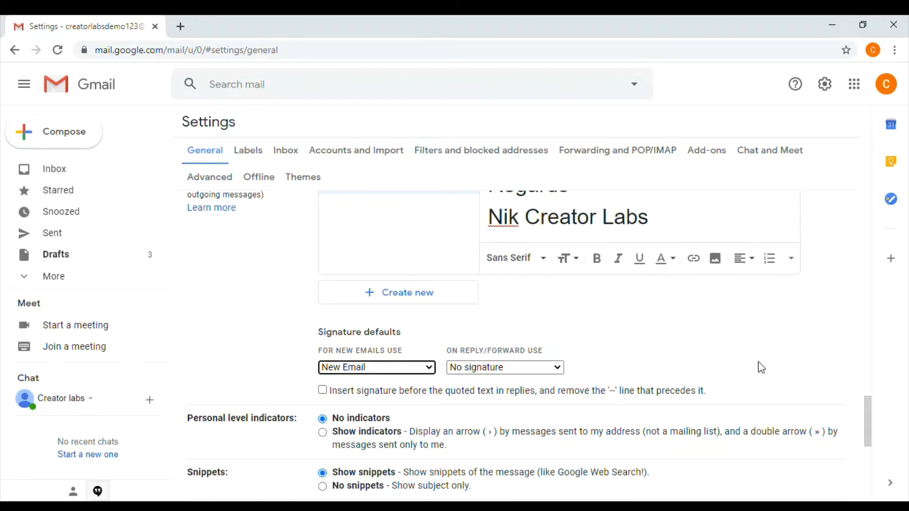
# Step: Create a signature named 'Reply' containing the sender's name and Creator Labs in plain text
pyautogui.click(410, 303)
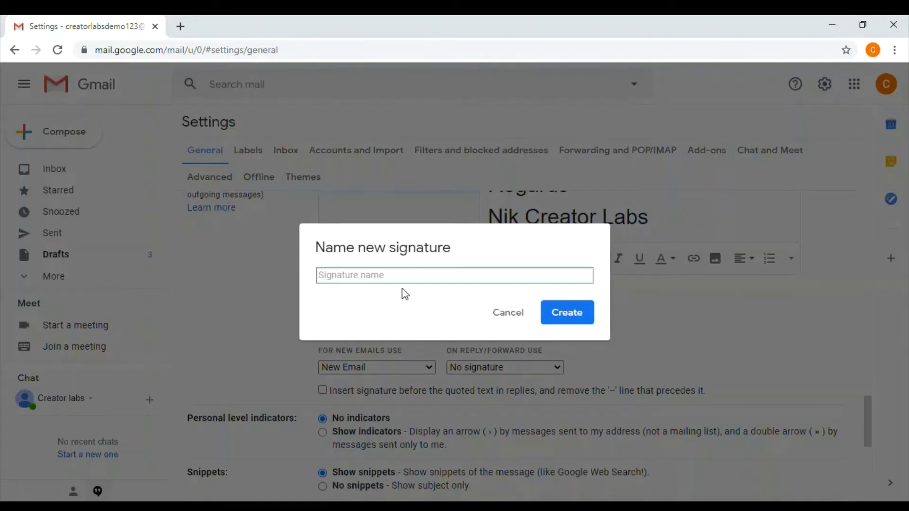
pyautogui.write('Reply')
pyautogui.click(553, 313)
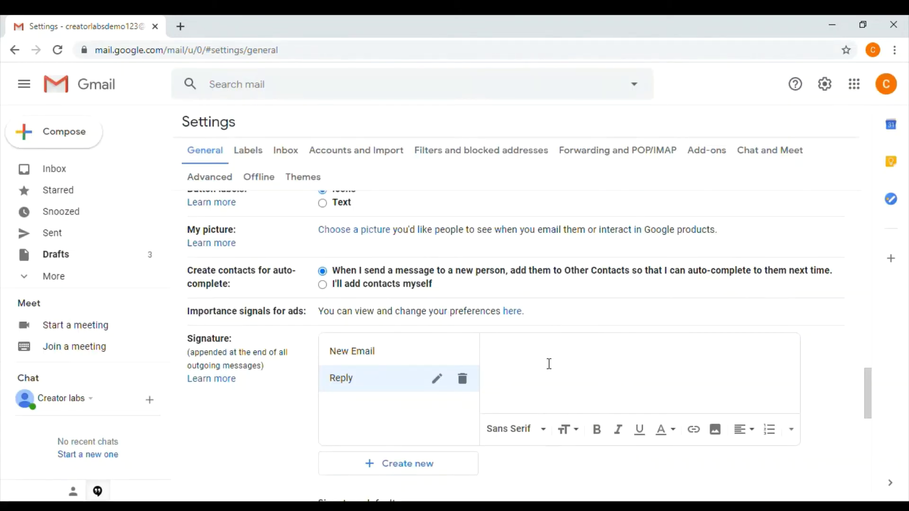
pyautogui.write('Nik Creator Labs')
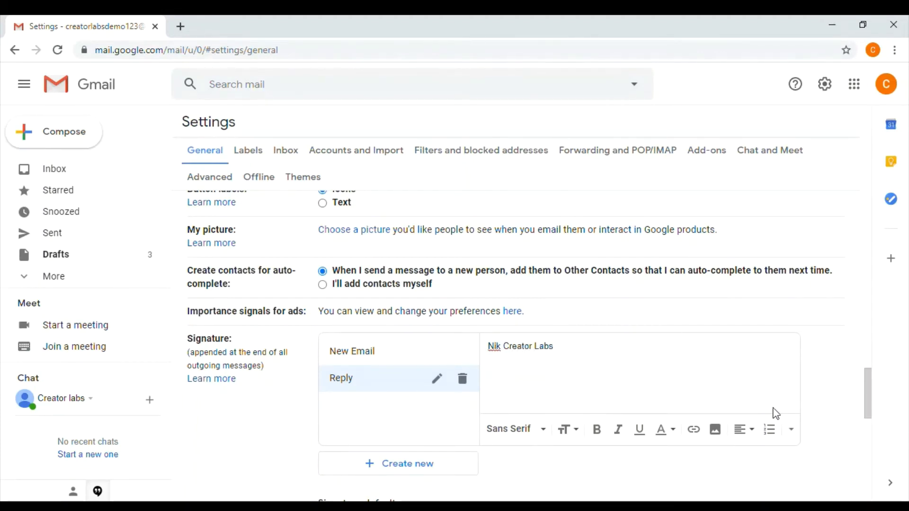
pyautogui.moveTo(866, 387); pyautogui.dragTo(867, 407)
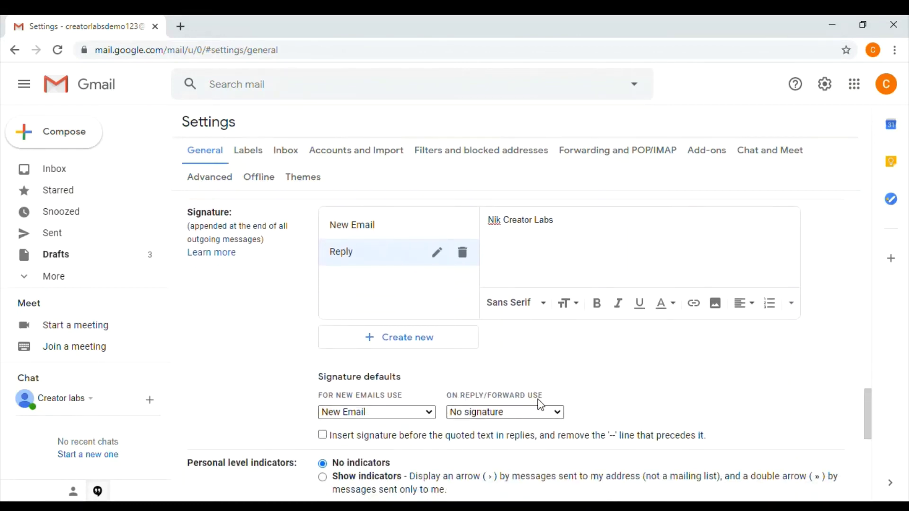
# Step: Set 'On reply/forward use' to the Reply signature and save the settings
pyautogui.click(500, 458)
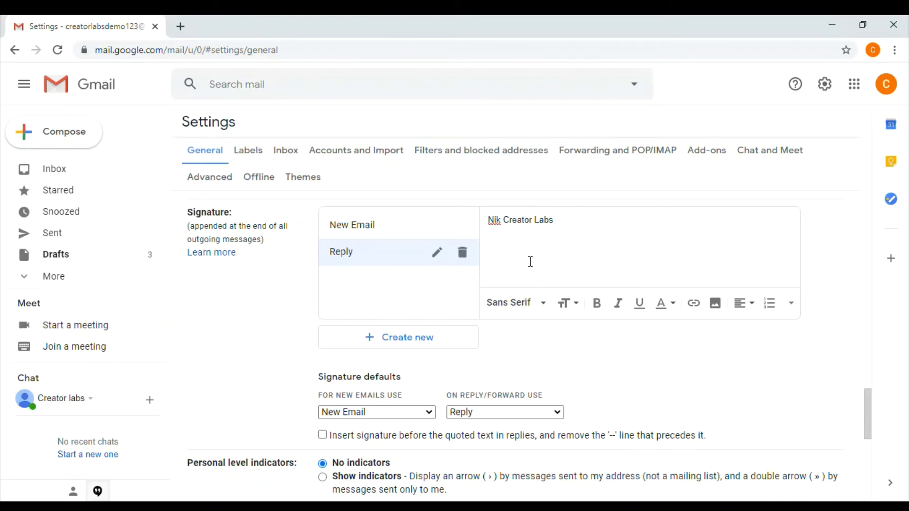
pyautogui.click(433, 235)
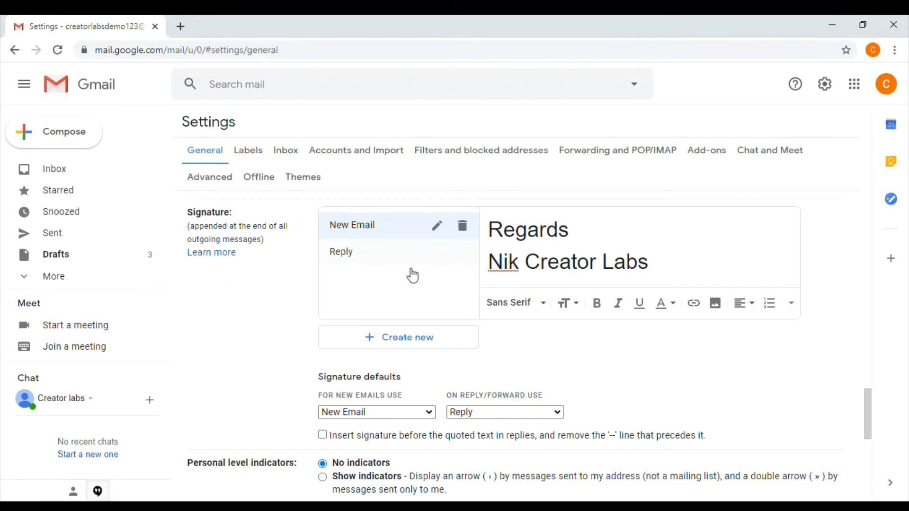
pyautogui.click(390, 259)
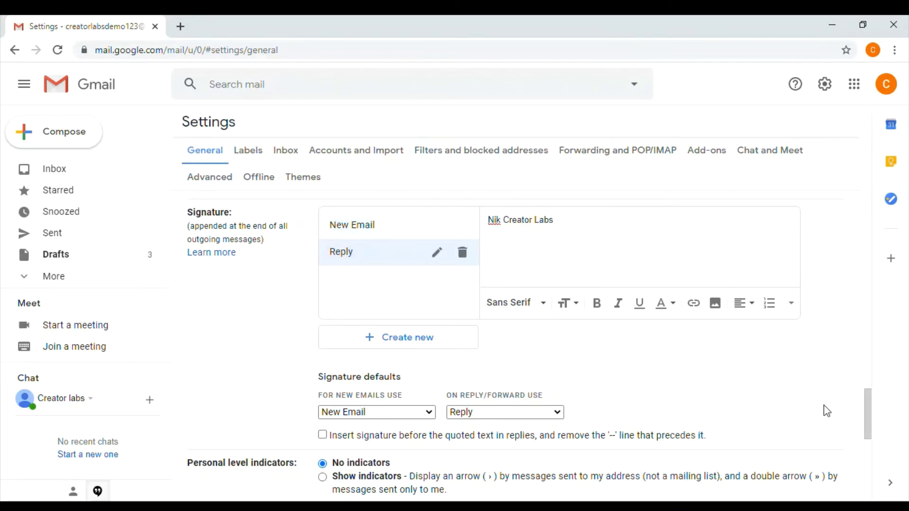
pyautogui.moveTo(872, 413); pyautogui.dragTo(885, 481)
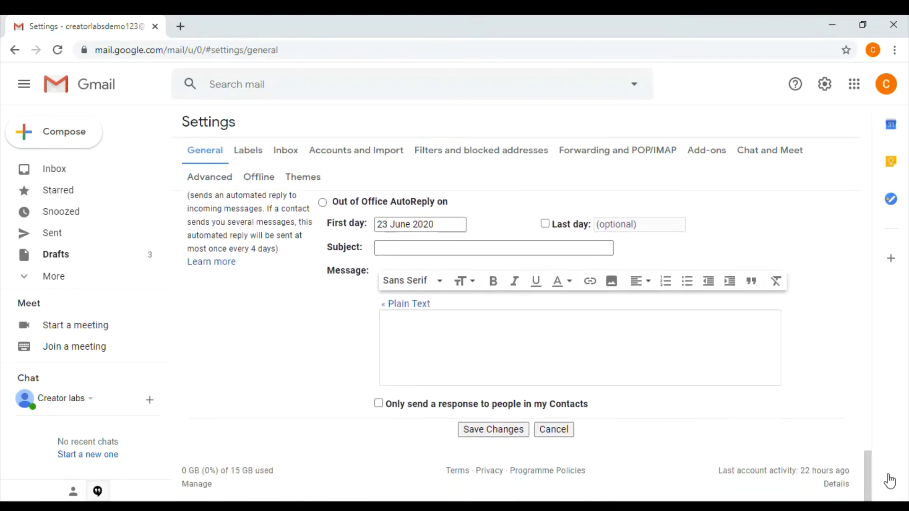
pyautogui.click(495, 433)
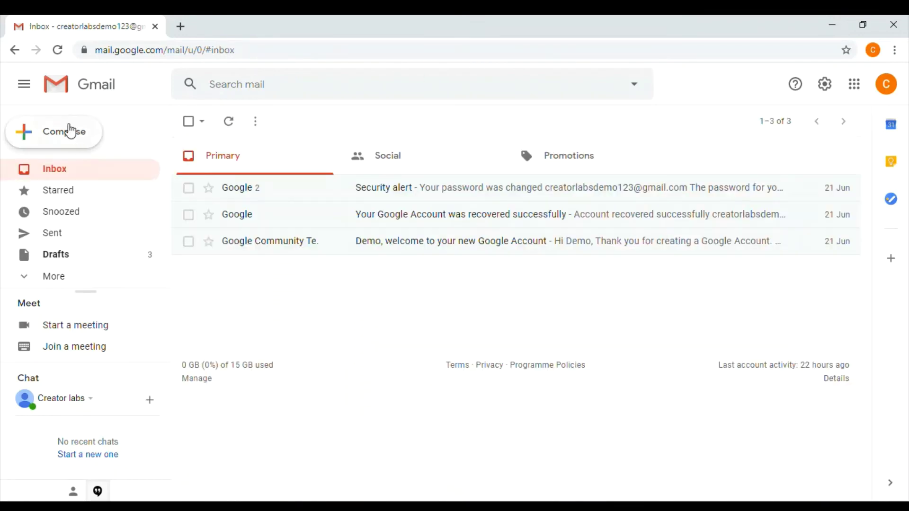
# Step: Compose a new message to confirm the large Regards signature appears, then close it
pyautogui.click(76, 137)
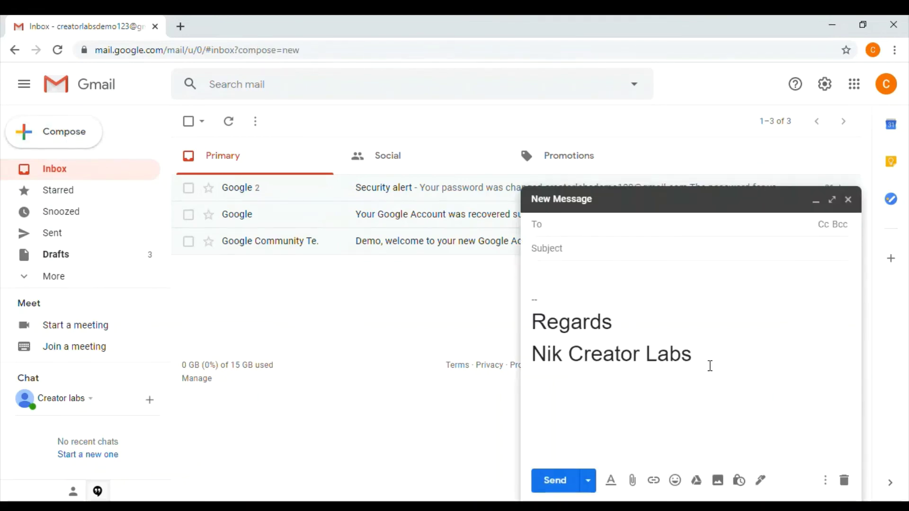
pyautogui.moveTo(711, 365); pyautogui.dragTo(533, 341)
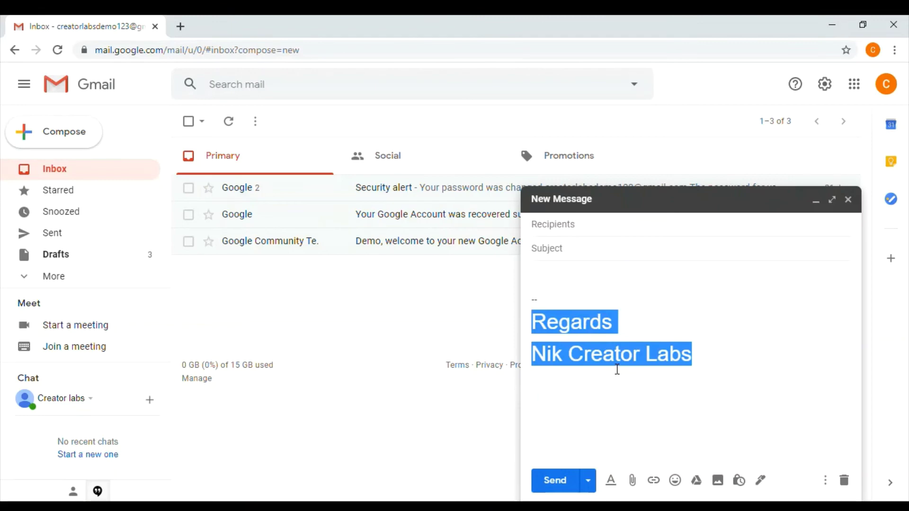
pyautogui.press('Escape')
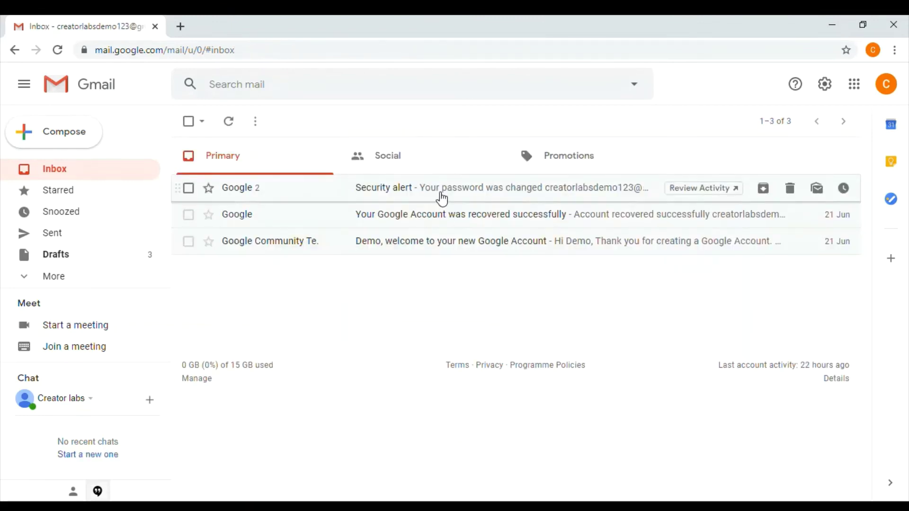
# Step: Reply to the Security alert email and expand the trimmed content to check the Reply signature
pyautogui.click(443, 199)
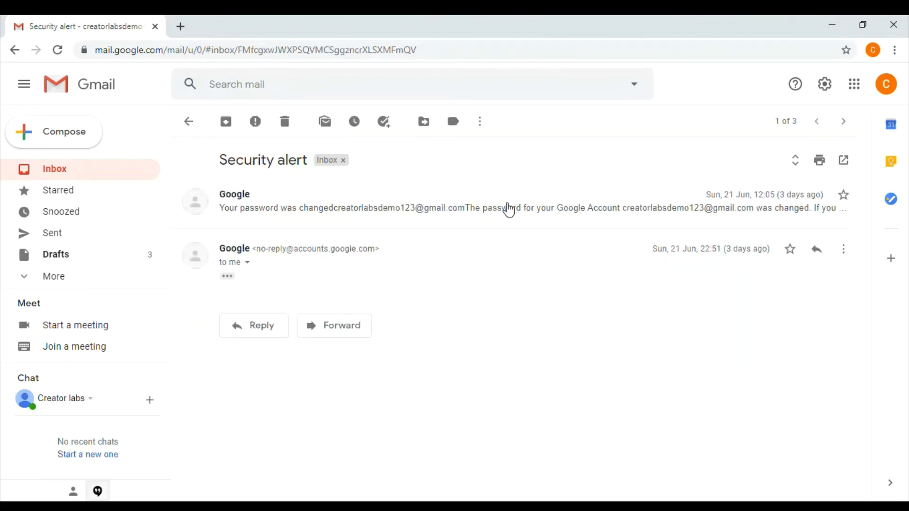
pyautogui.click(819, 252)
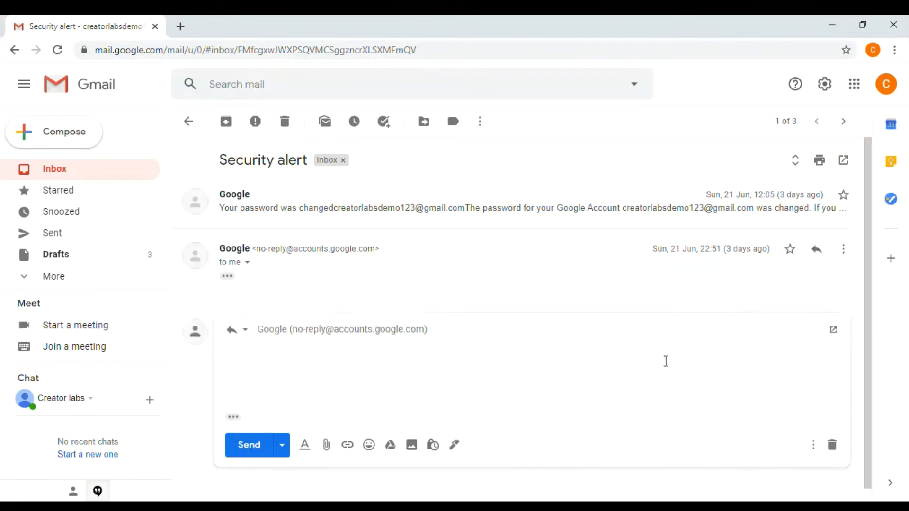
pyautogui.scroll(-1, 664, 360)
pyautogui.scroll(1, 664, 355)
pyautogui.click(233, 418)
pyautogui.scroll(-5, 260, 404)
pyautogui.moveTo(292, 397)
pyautogui.mouseDown()
pyautogui.moveTo(240, 395)
pyautogui.moveTo(235, 386)
pyautogui.moveTo(231, 398)
pyautogui.mouseUp()
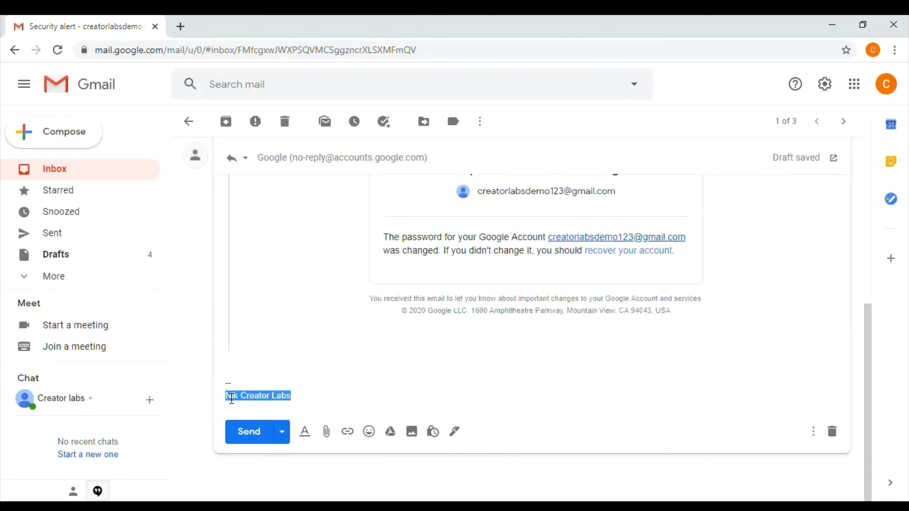